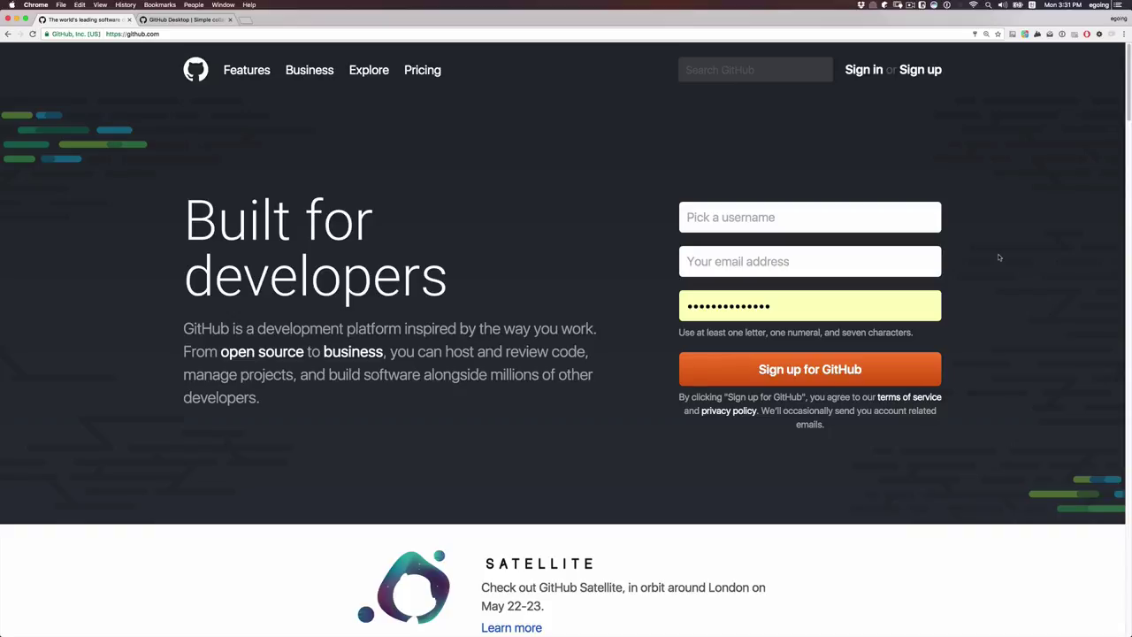
# Start a new GitHub repository and enter fast-web-receipe as its name.
pyautogui.click(145, 34)
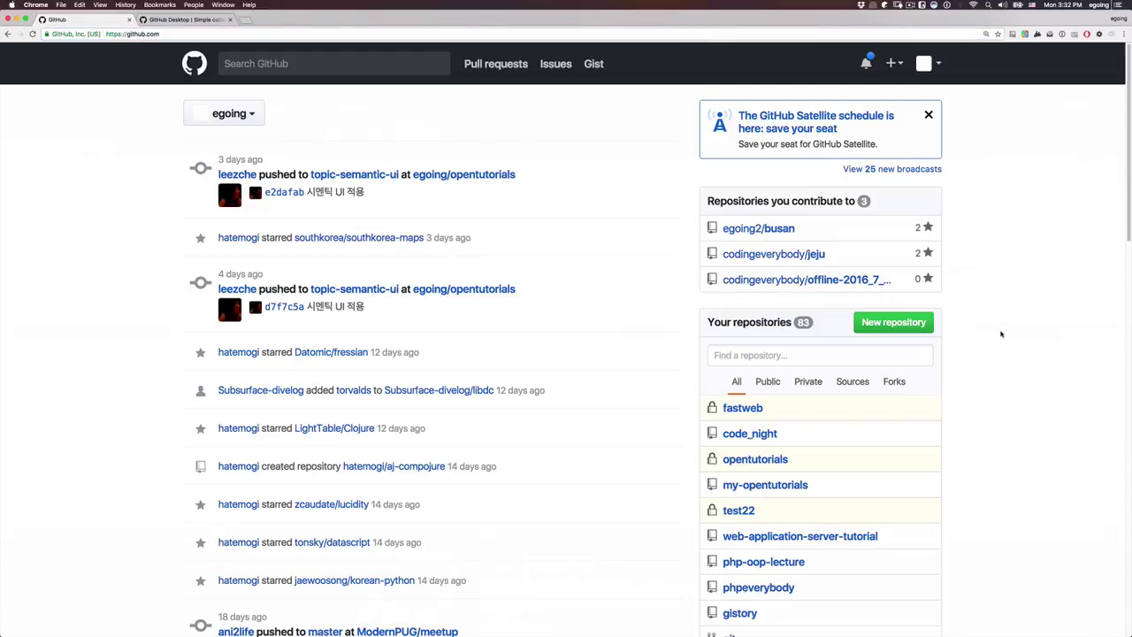
pyautogui.click(911, 329)
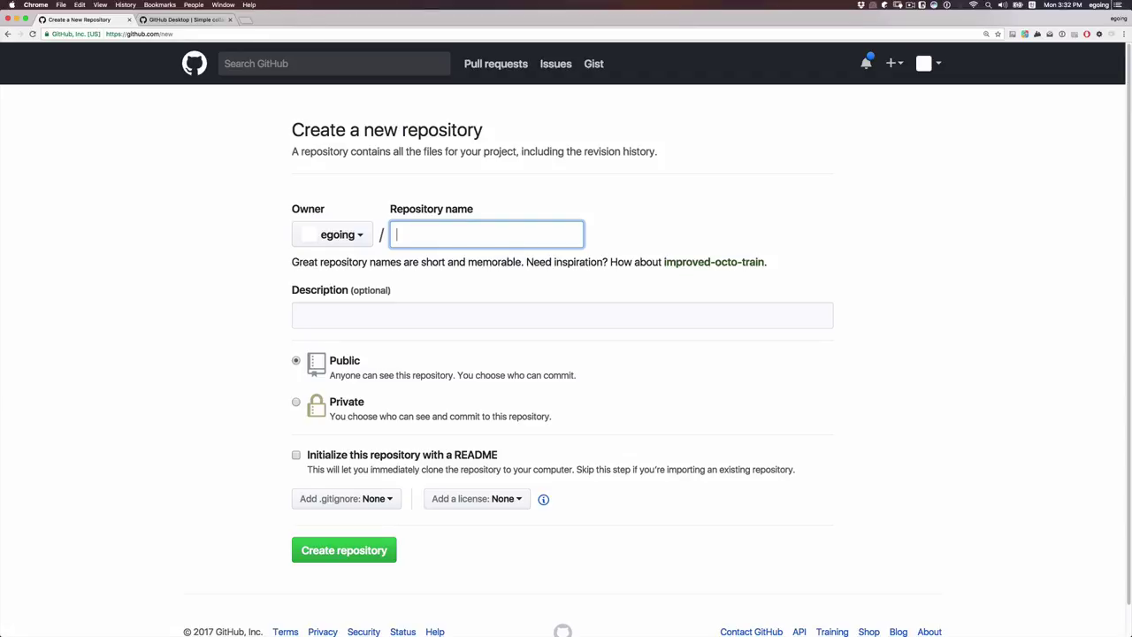
pyautogui.write('ㄹㅁ')
pyautogui.press('BackSpace')
pyautogui.press('BackSpace')
pyautogui.hotkey('ctrl', 'space')
pyautogui.write('fast')
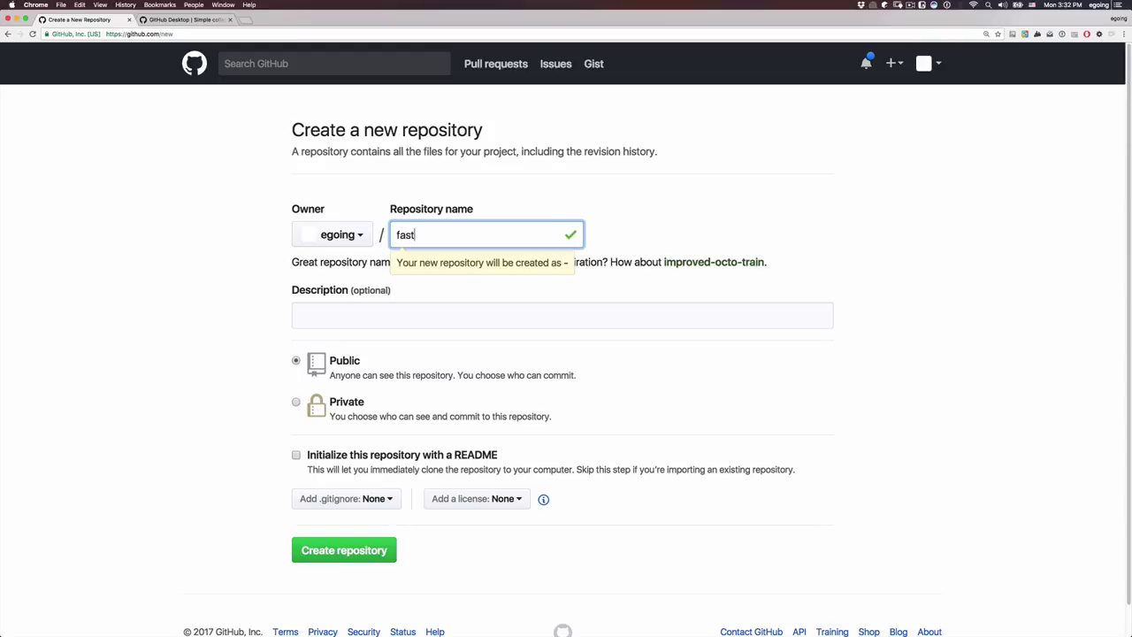
pyautogui.write('-web-rec')
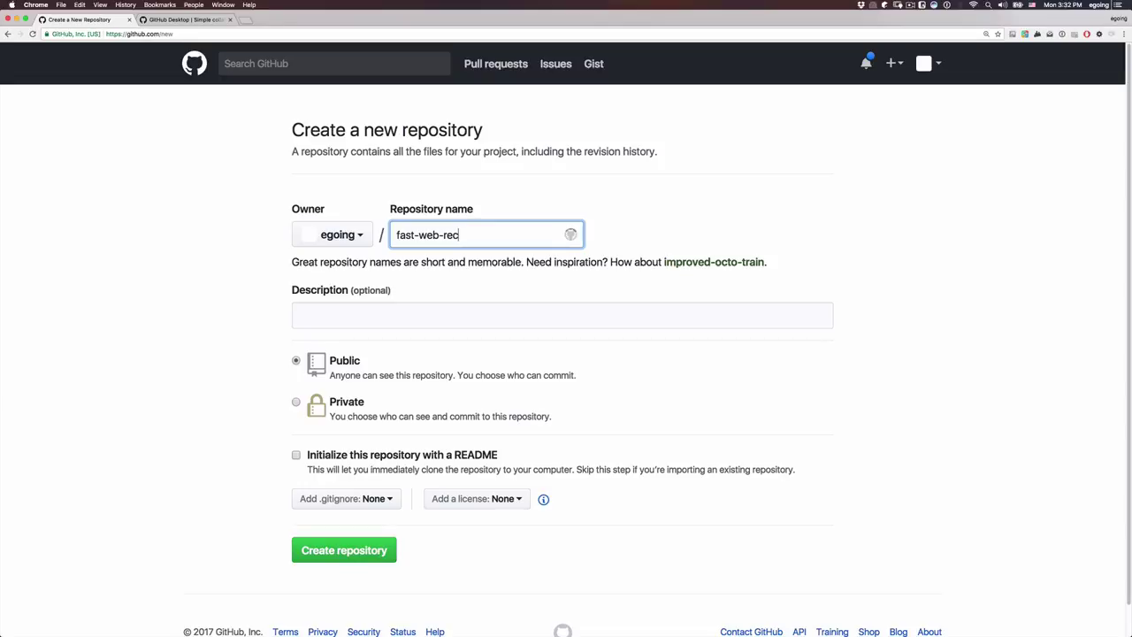
pyautogui.write('eipe')
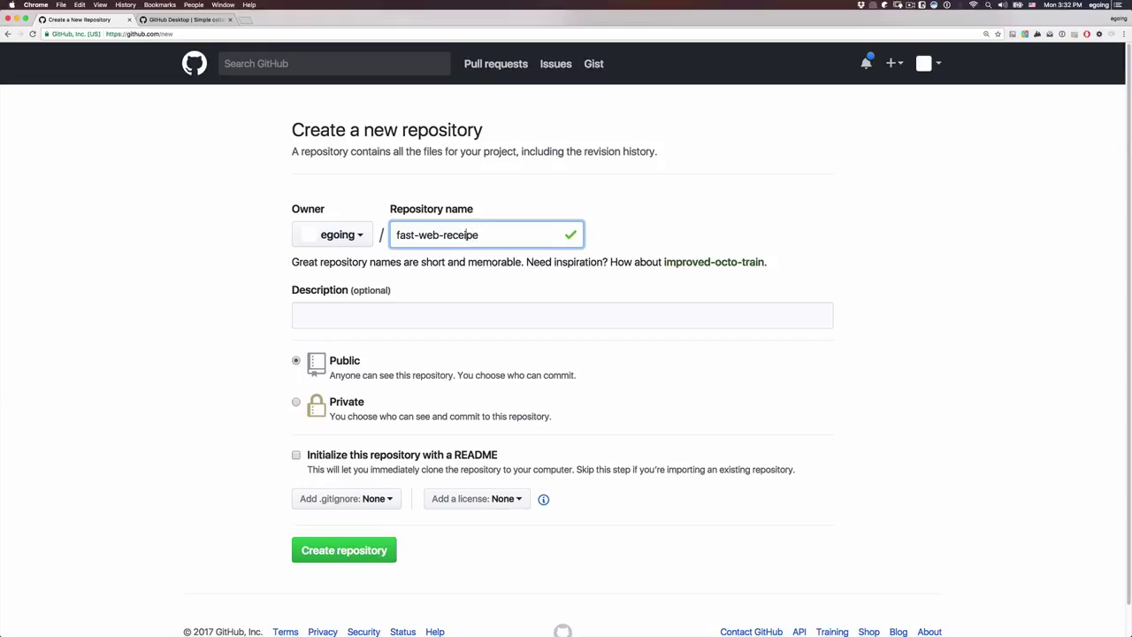
# Correct the repository name to fast-web-recipe.
pyautogui.press('Left')
pyautogui.press('Left')
pyautogui.press('Left')
pyautogui.press('BackSpace')
pyautogui.click(529, 233)
pyautogui.doubleClick(449, 233)
pyautogui.click(495, 237)
pyautogui.press('super+a')
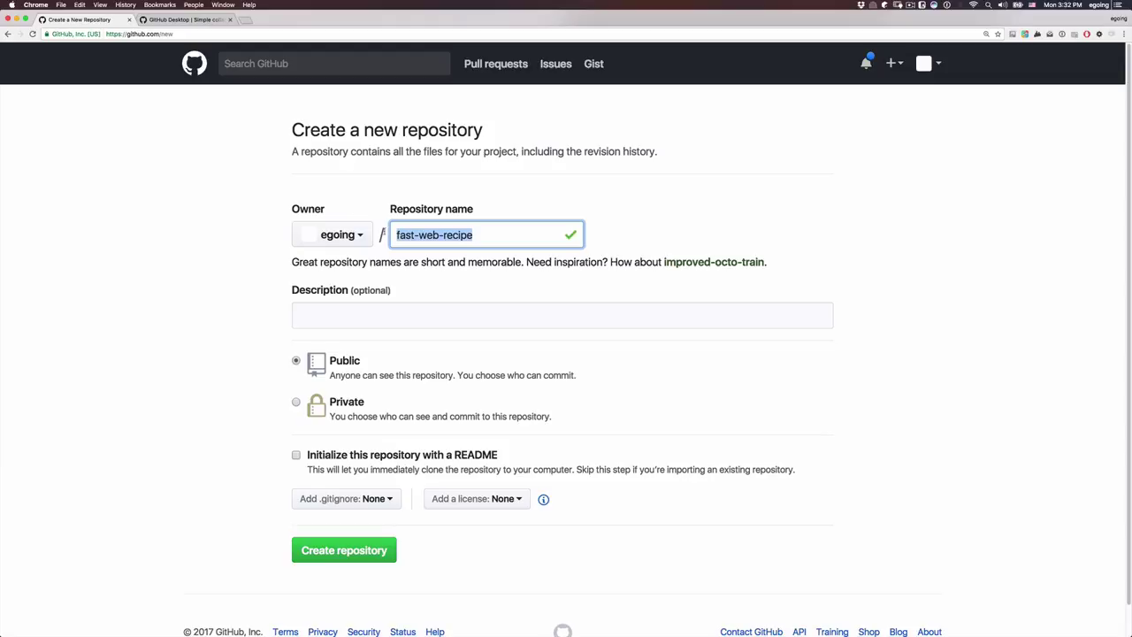
# Check the new name against the local repository in GitHub Desktop, close the Accounts window and return to the browser.
pyautogui.press('super+Tab')
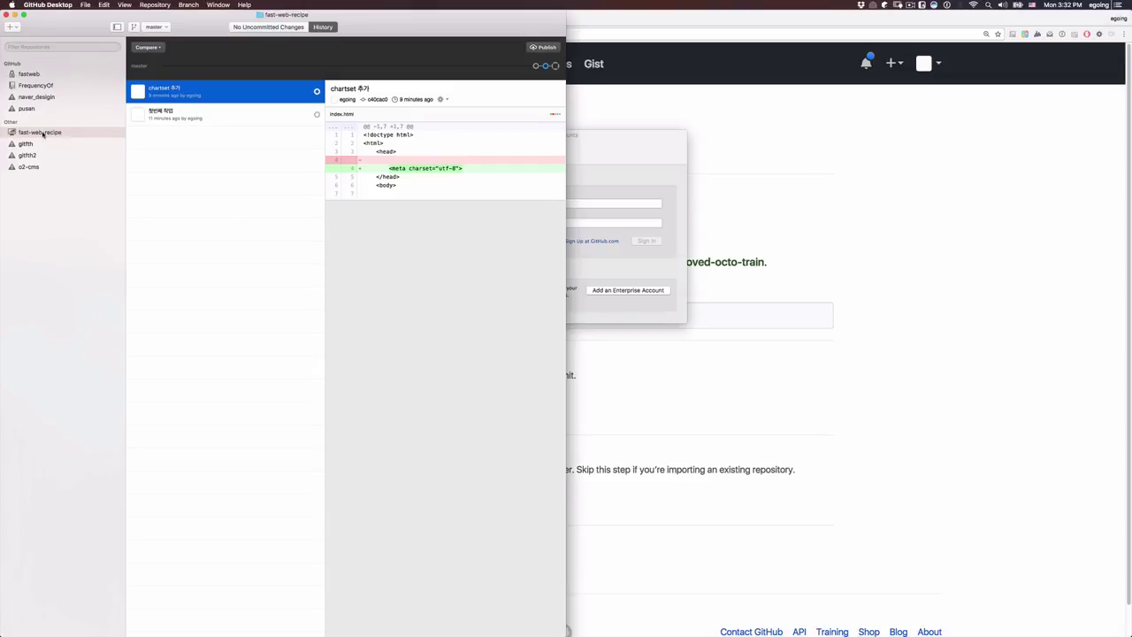
pyautogui.click(597, 159)
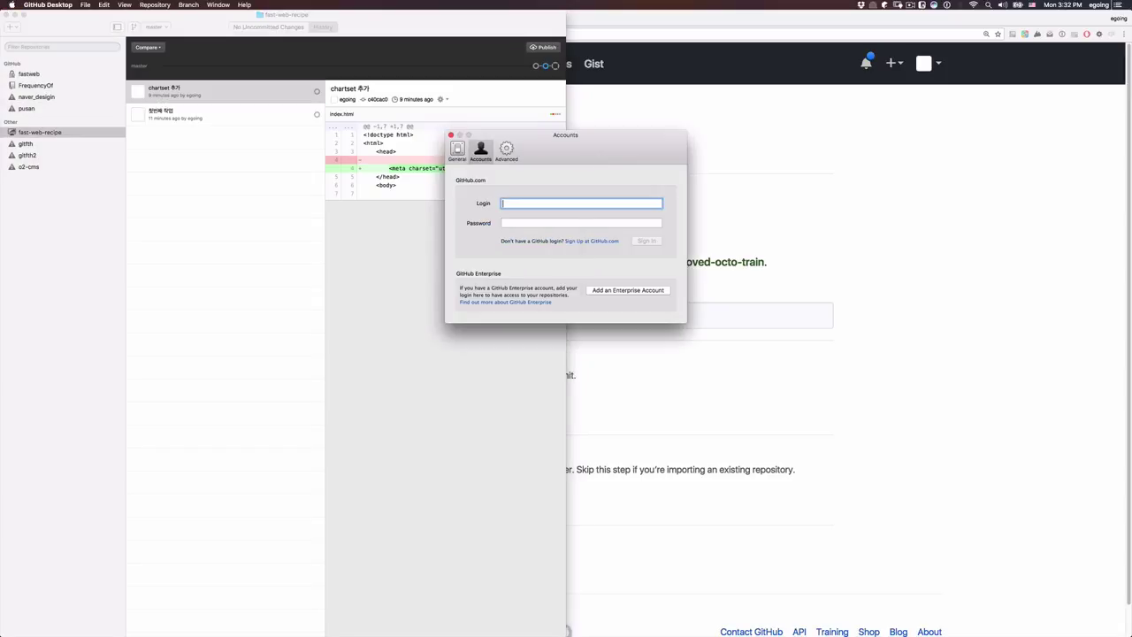
pyautogui.click(450, 134)
pyautogui.click(818, 221)
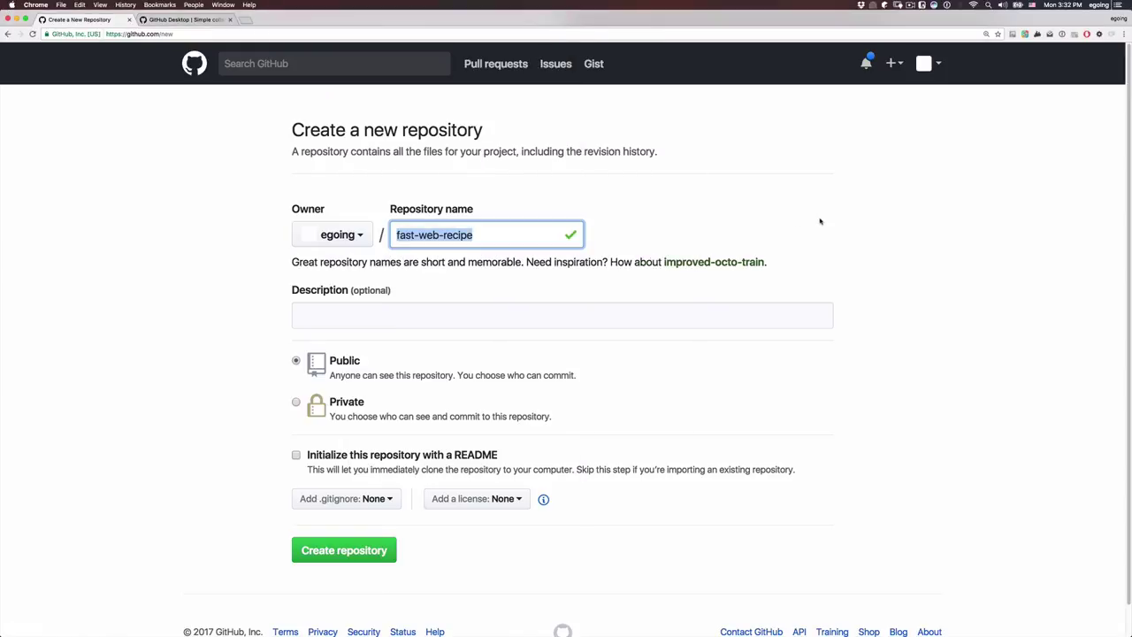
# Create the repository as Public with no description and without a README.
pyautogui.click(488, 311)
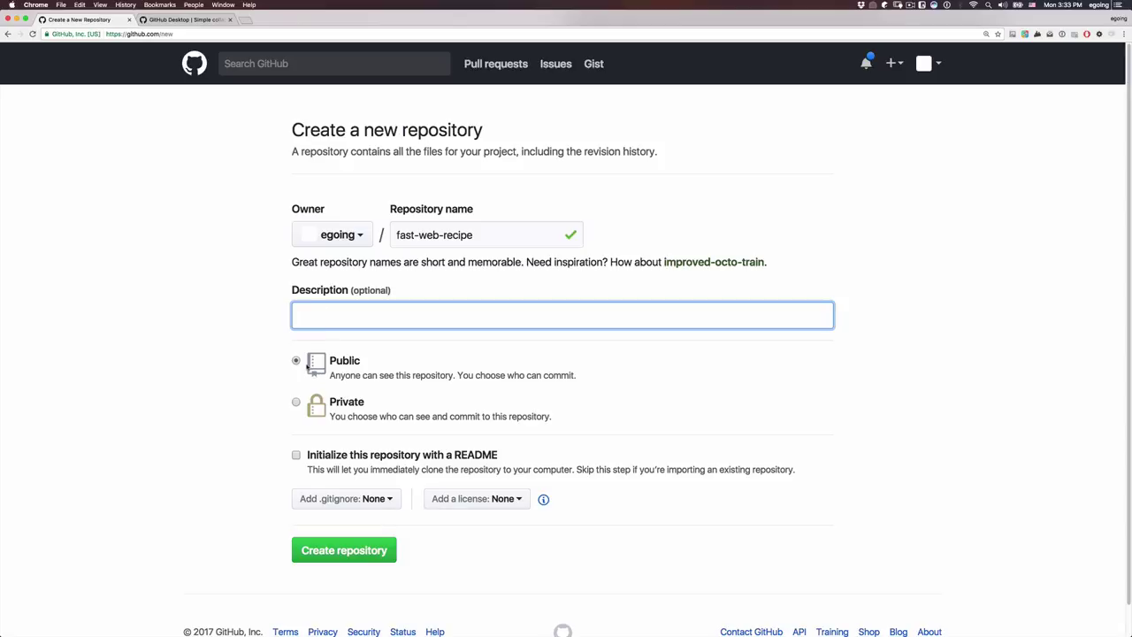
pyautogui.click(296, 405)
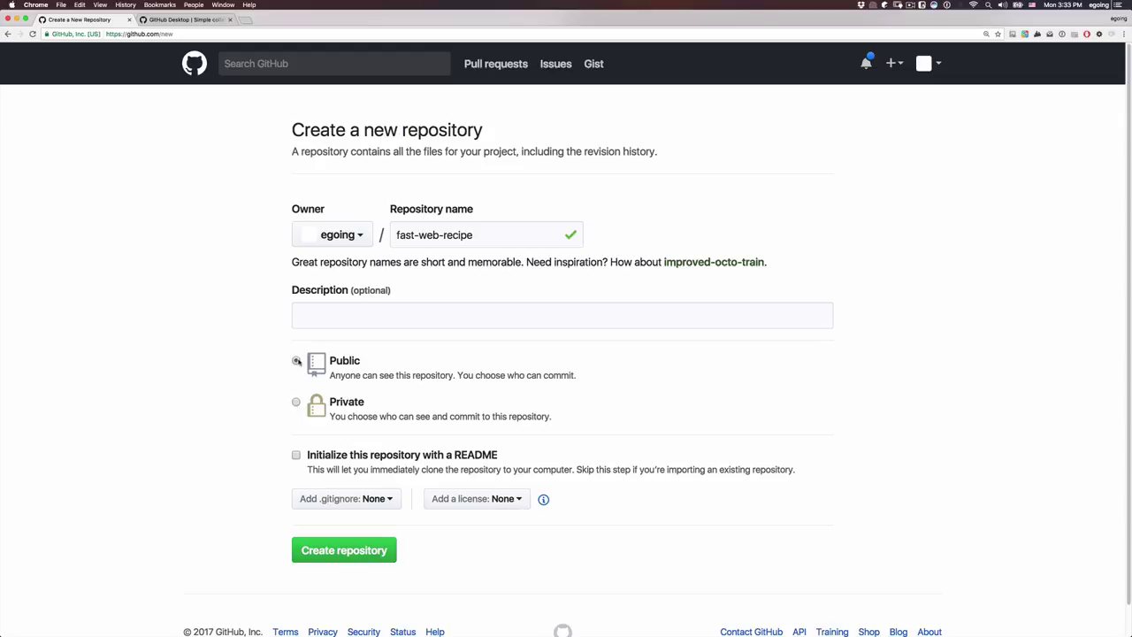
pyautogui.click(351, 558)
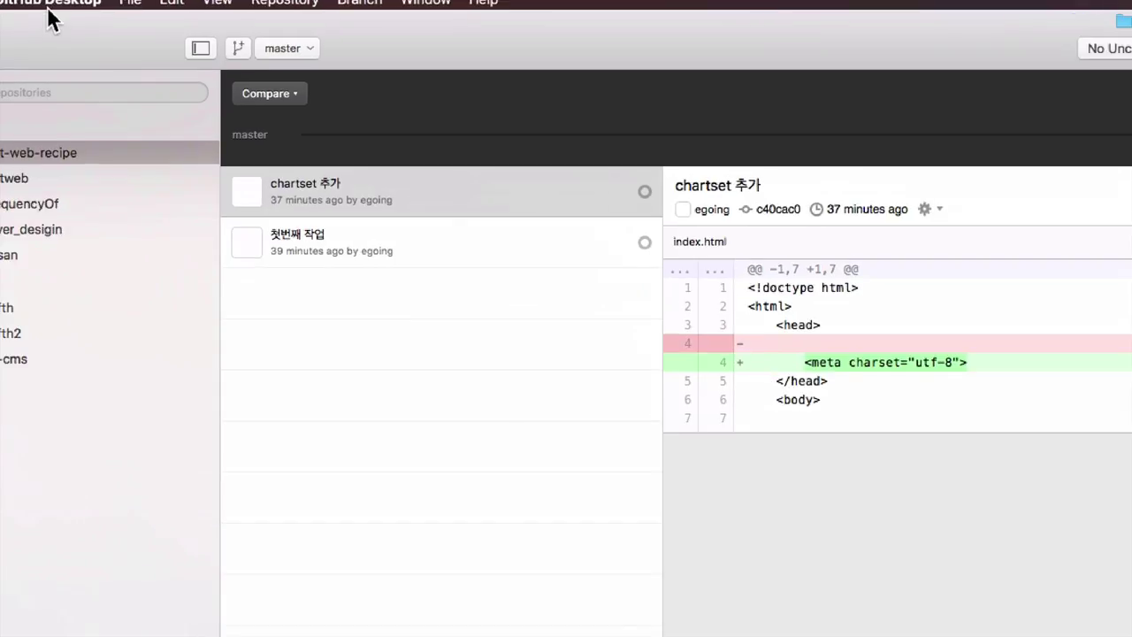
# Open the GitHub Desktop preferences on the Mac and review the General and Accounts settings.
pyautogui.click(47, 5)
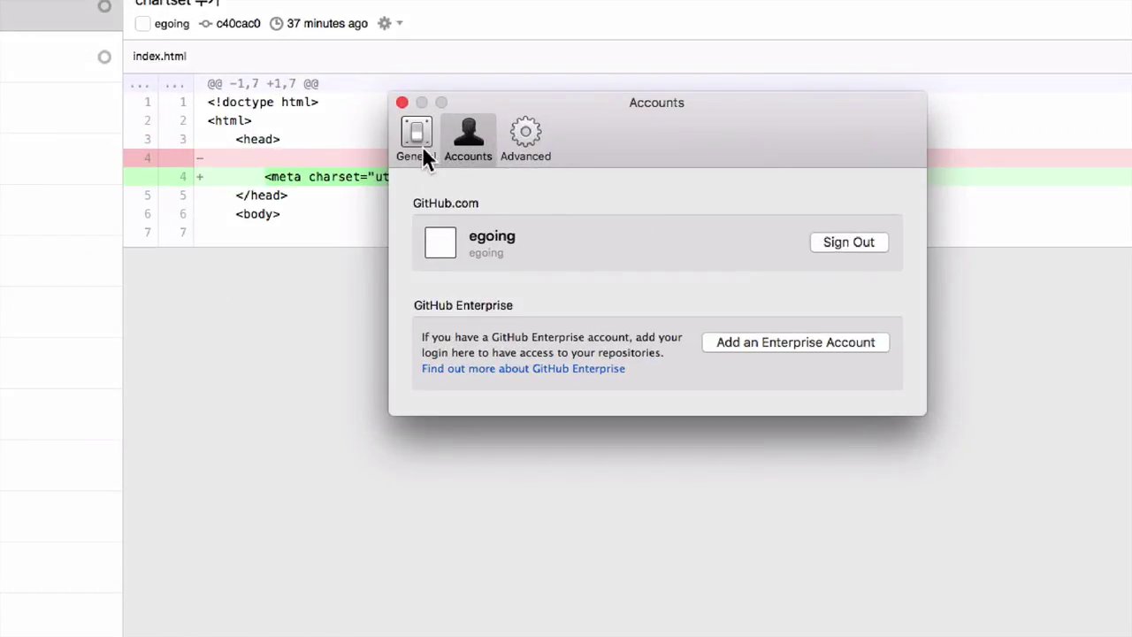
pyautogui.click(421, 145)
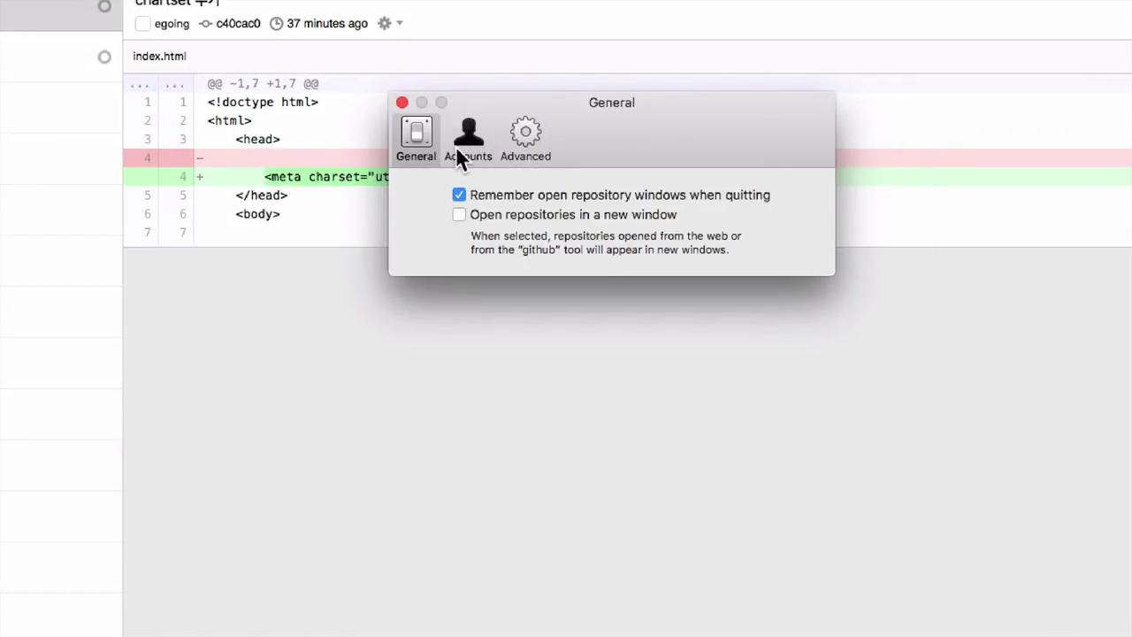
pyautogui.click(455, 146)
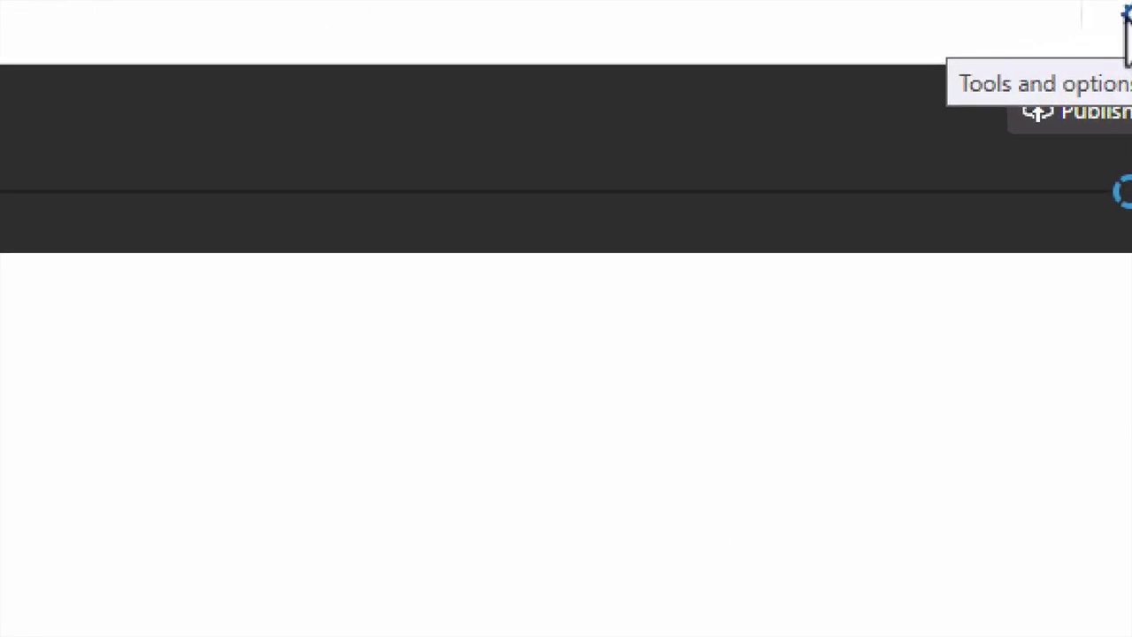
# Log out of the GitHub account in the Windows GitHub Desktop options and open the login form for adding an account.
pyautogui.click(1116, 80)
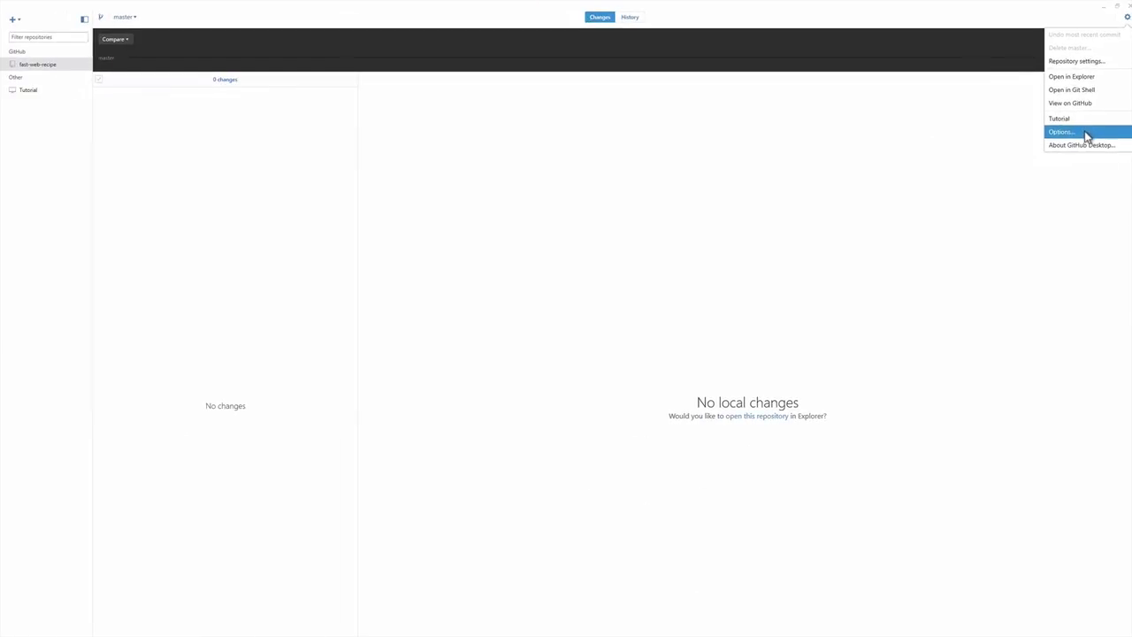
pyautogui.click(1087, 132)
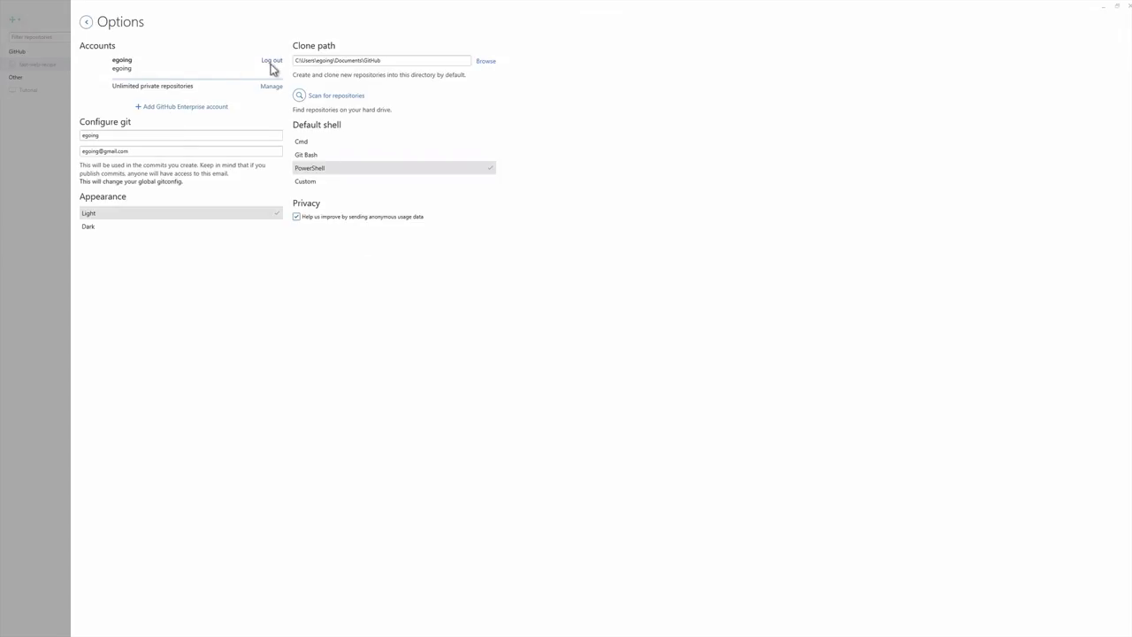
pyautogui.click(271, 60)
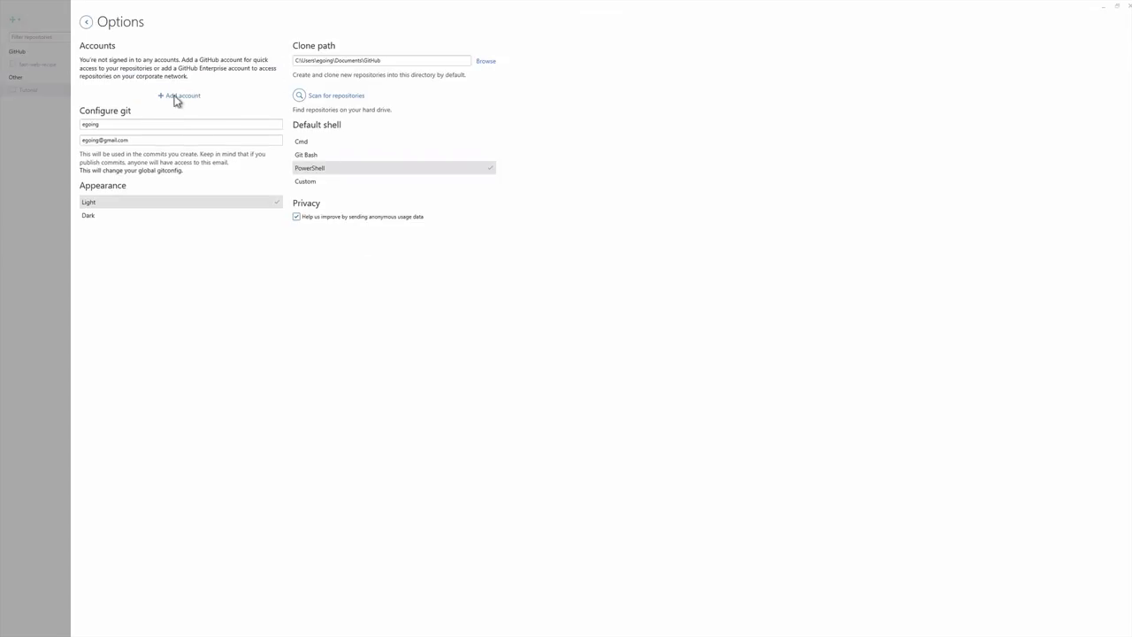
pyautogui.click(181, 95)
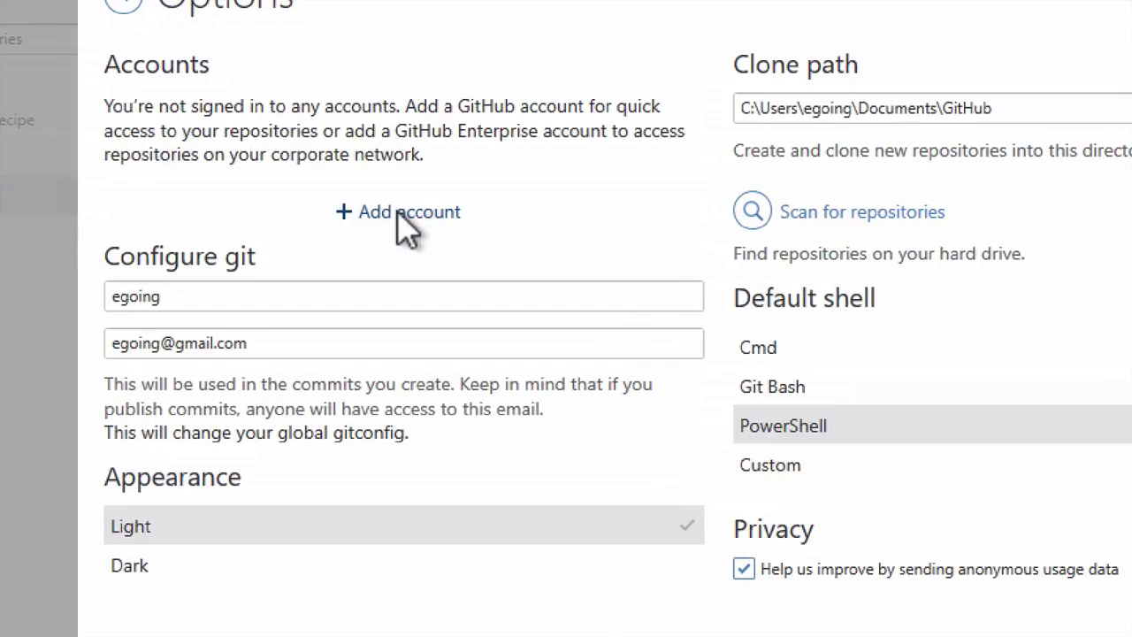
pyautogui.click(399, 212)
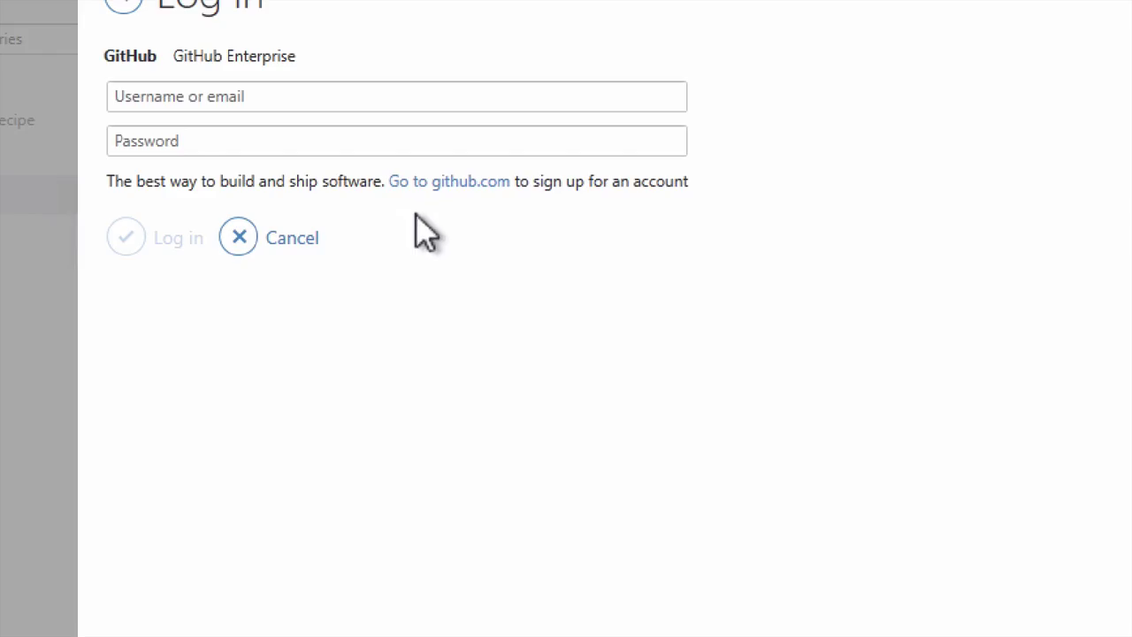
pyautogui.click(310, 97)
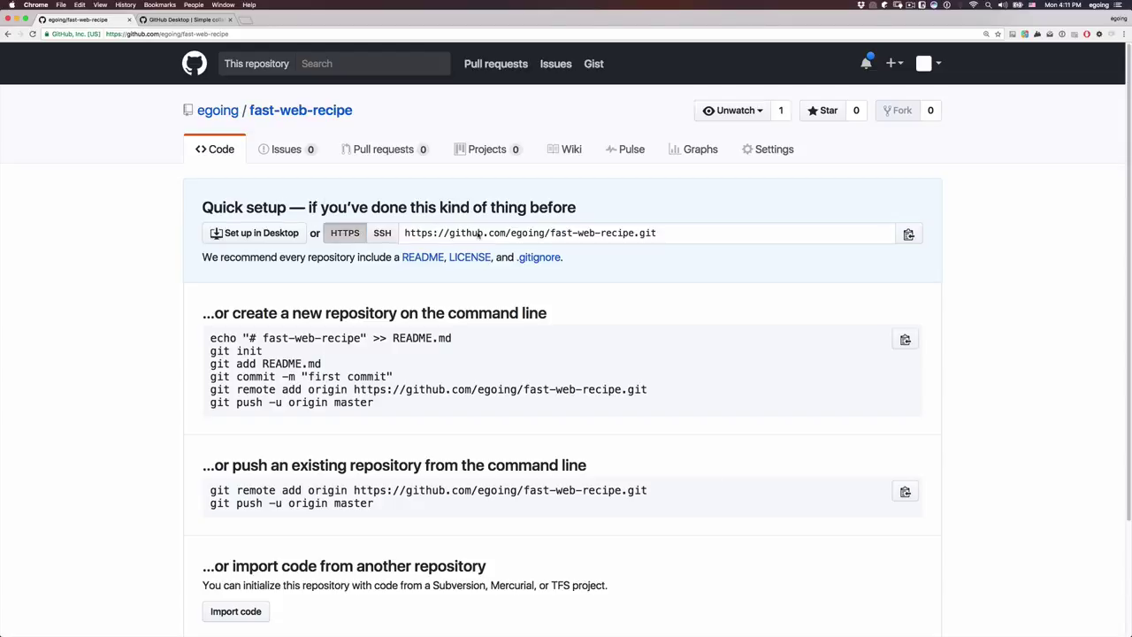
# Copy the HTTPS address of the fast-web-recipe repository from its GitHub quick setup section.
pyautogui.scroll(5, 477, 232)
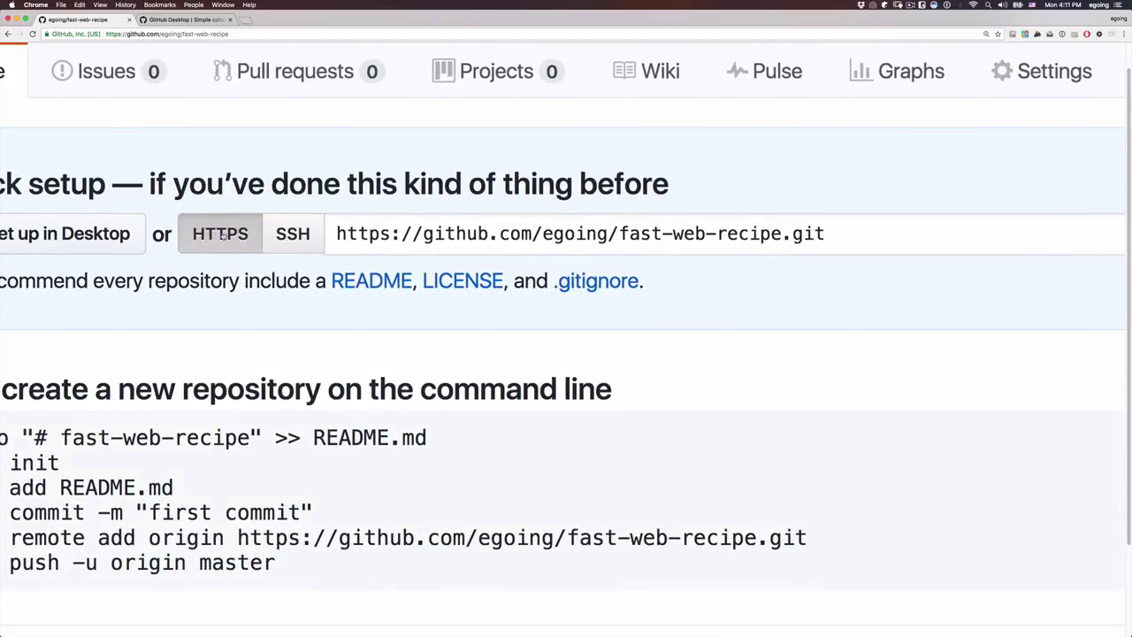
pyautogui.click(373, 237)
pyautogui.click(392, 244)
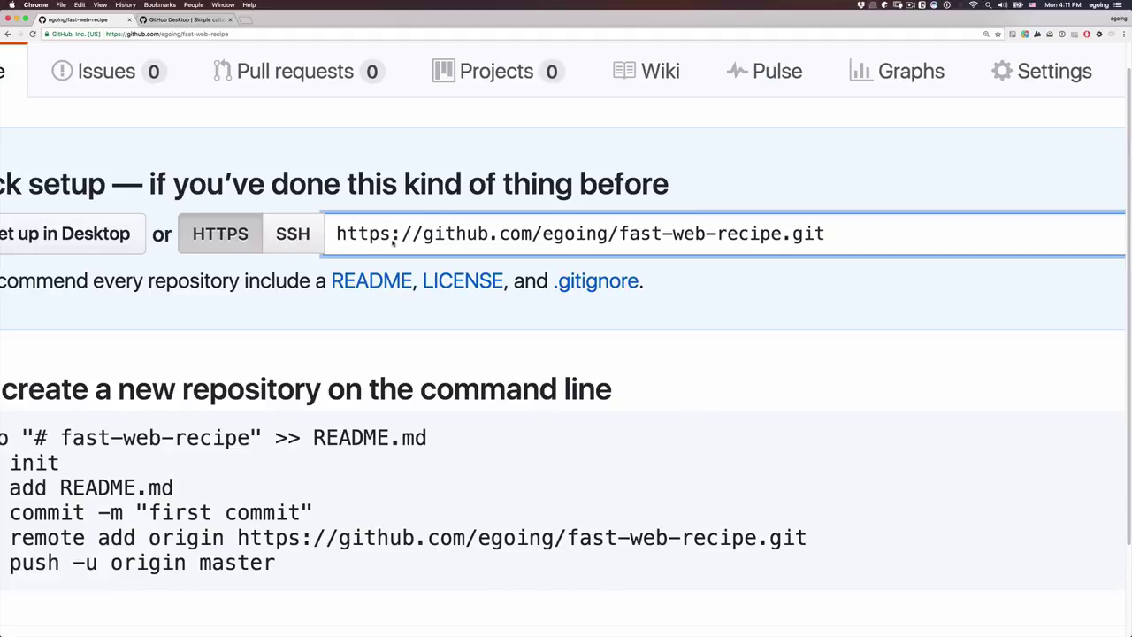
pyautogui.click(392, 244)
pyautogui.press('super+c')
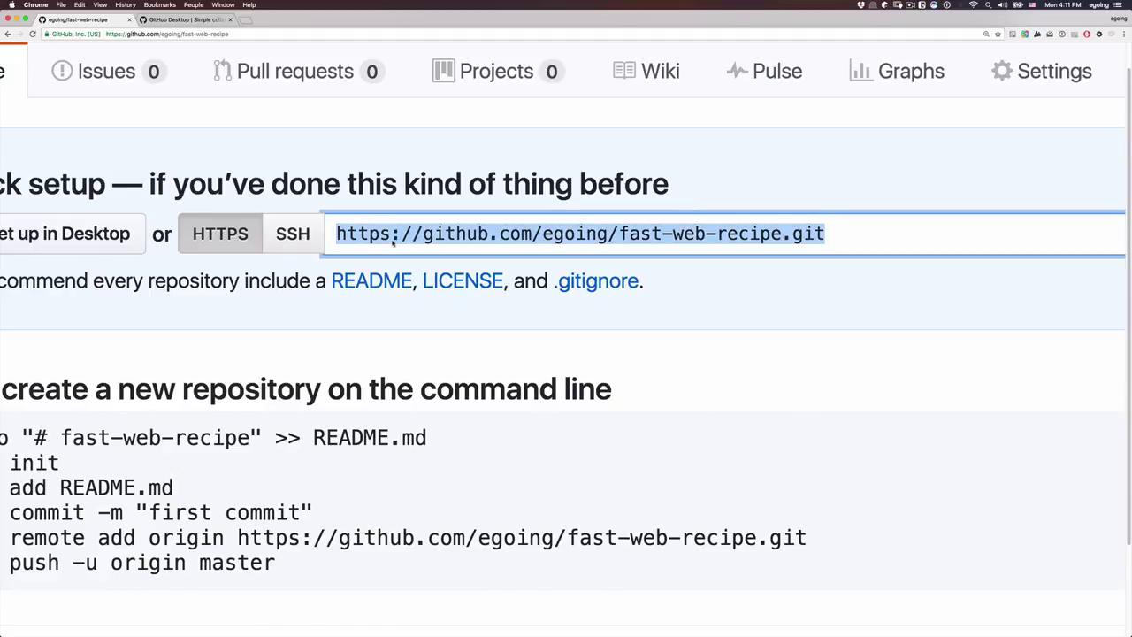
pyautogui.scroll(-5, 393, 244)
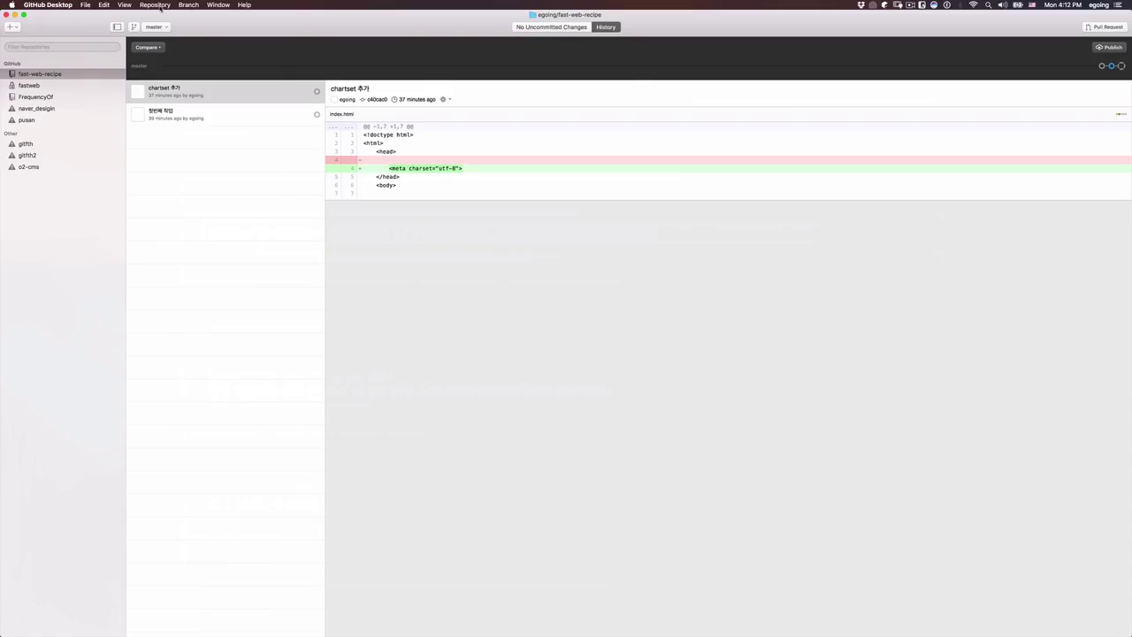
# In GitHub Desktop on the Mac, paste the copied HTTPS address as the primary remote repository of fast-web-recipe.
pyautogui.click(155, 5)
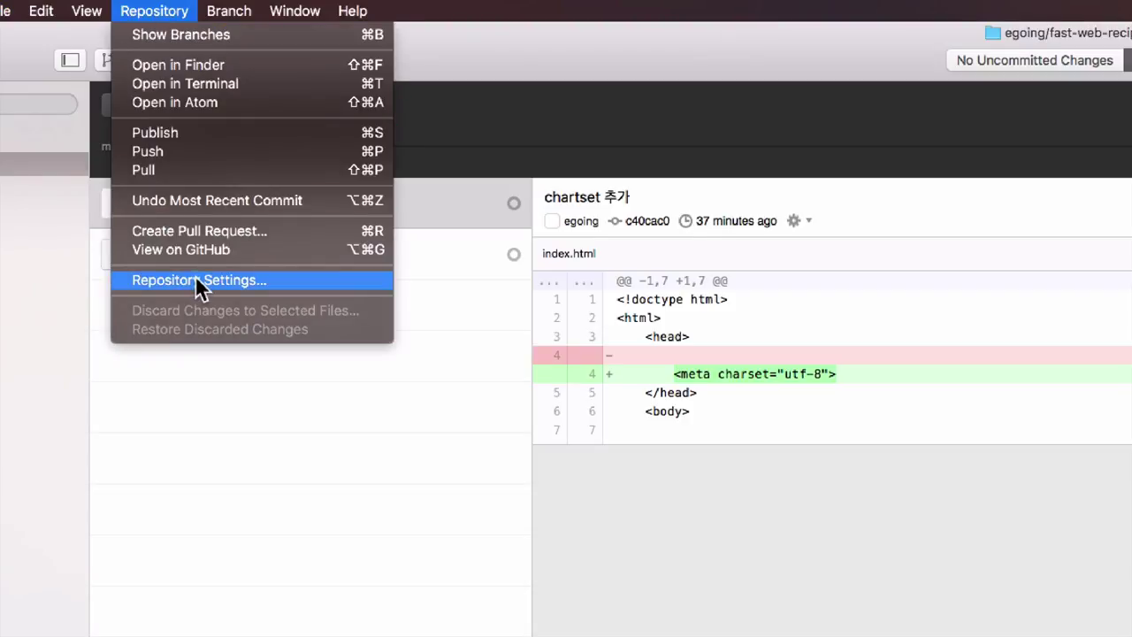
pyautogui.click(197, 279)
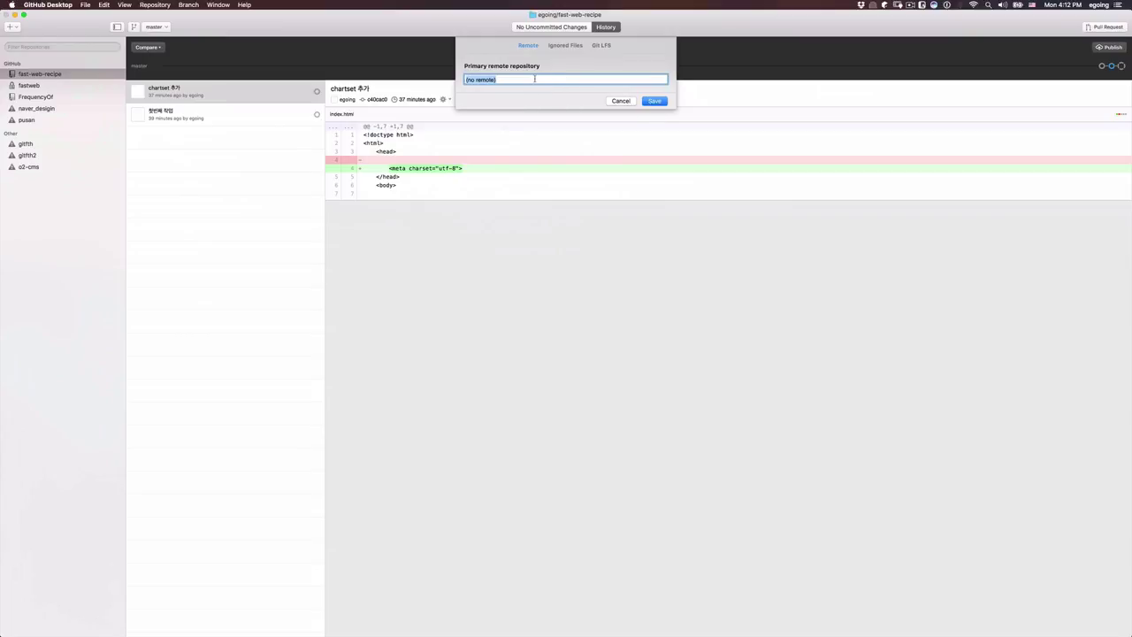
pyautogui.press('super+v')
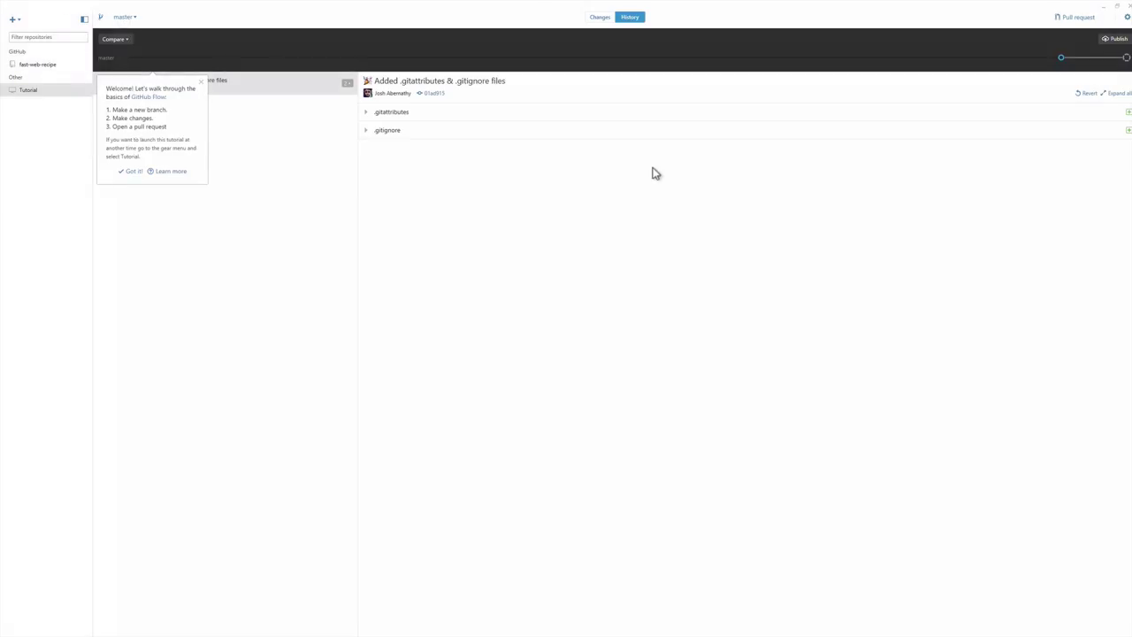
# Open the Remote settings of fast-web-recipe in the Windows GitHub Desktop and select the whole remote address.
pyautogui.click(44, 66)
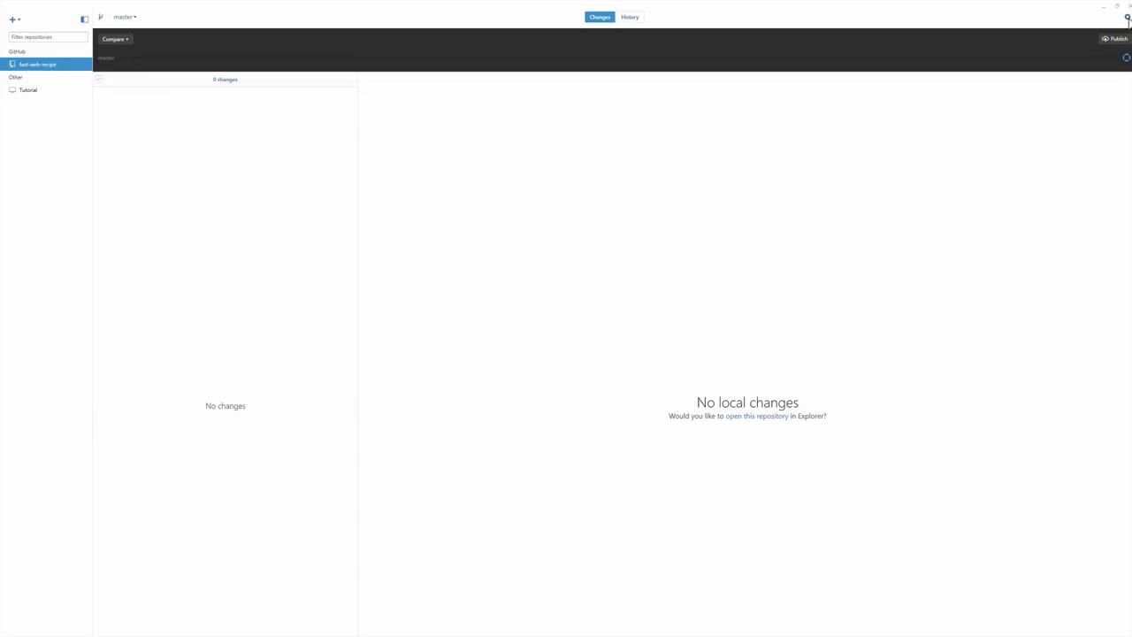
pyautogui.click(1126, 17)
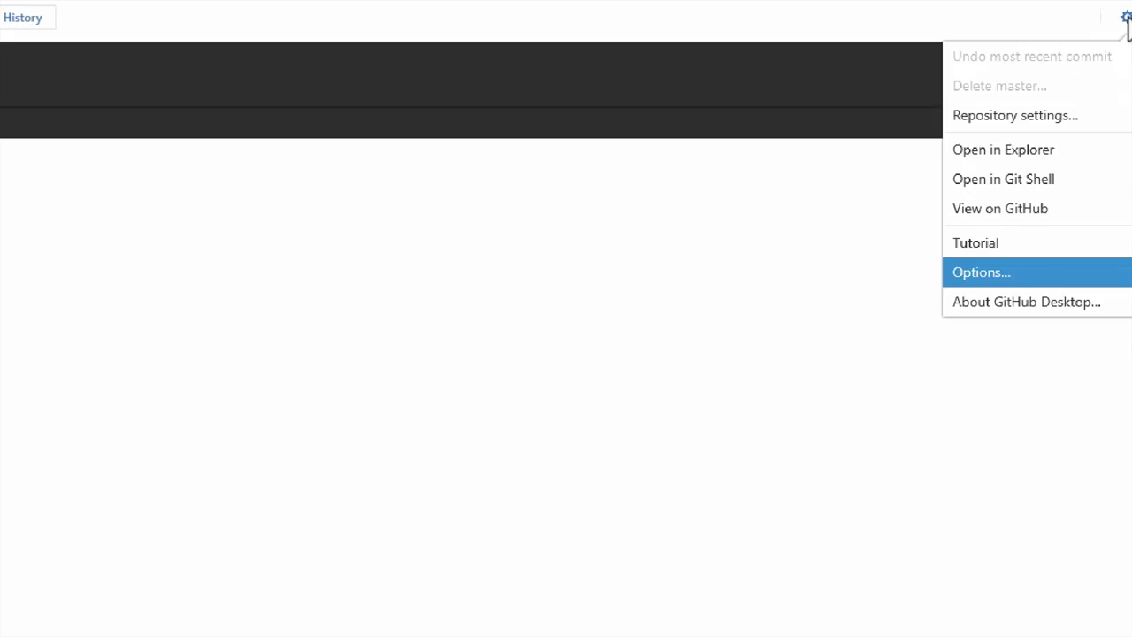
pyautogui.click(1040, 122)
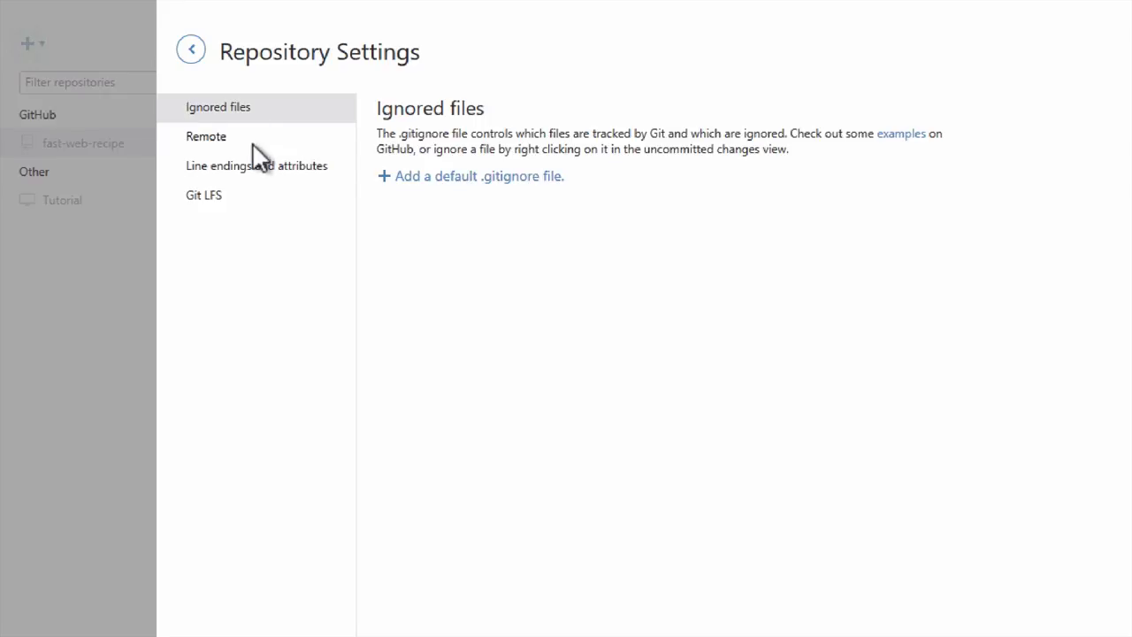
pyautogui.click(252, 141)
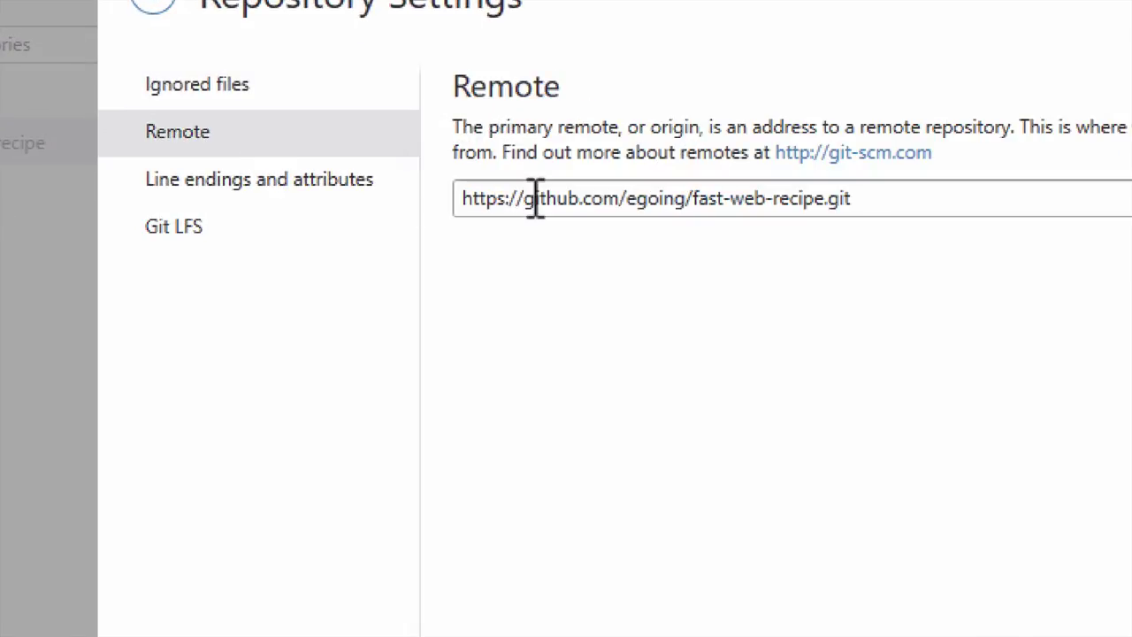
pyautogui.moveTo(864, 198); pyautogui.dragTo(445, 202)
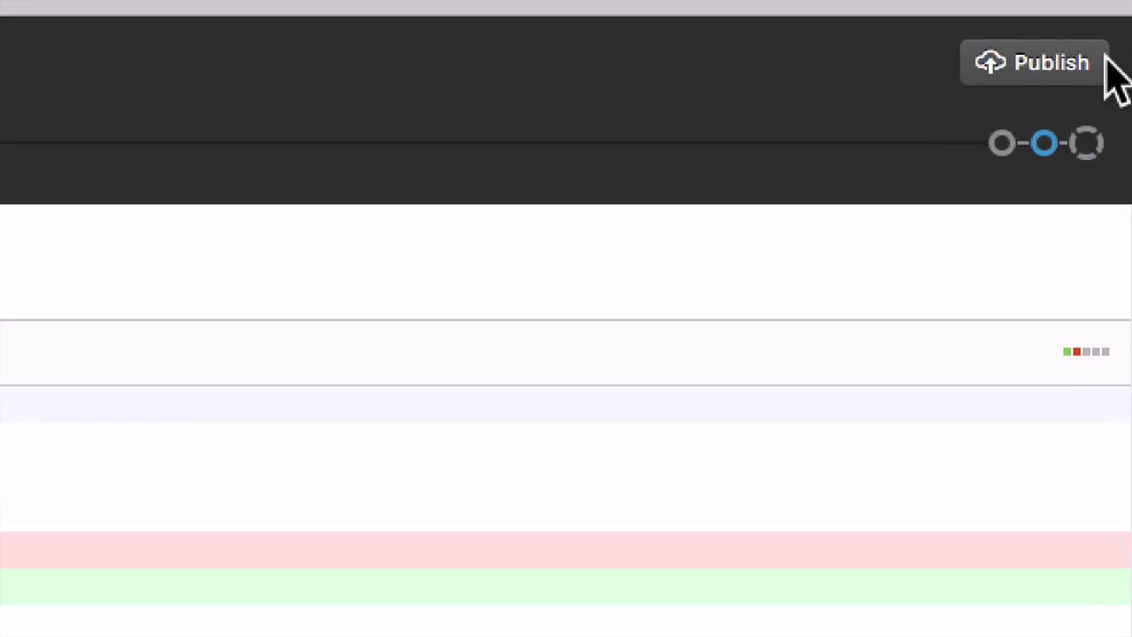
# Publish fast-web-recipe from GitHub Desktop on the Mac and leave Repository Settings in the Windows version.
pyautogui.click(1106, 62)
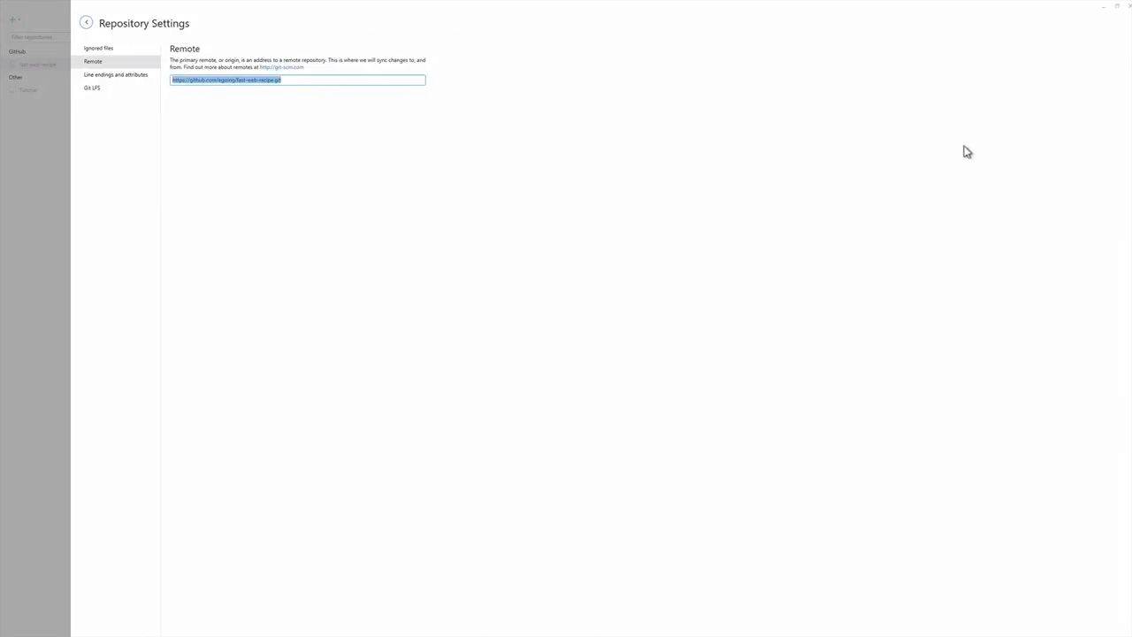
pyautogui.click(85, 22)
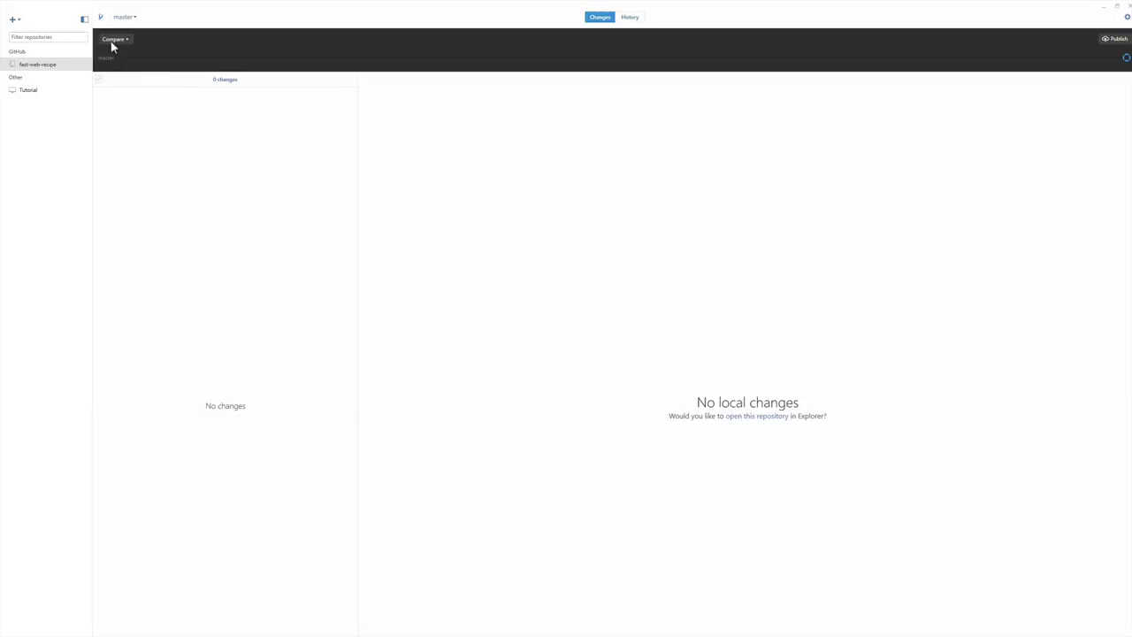
# In Chrome, reload the fast-web-recipe page on GitHub, open the published index.html file and select its web address.
pyautogui.click(42, 65)
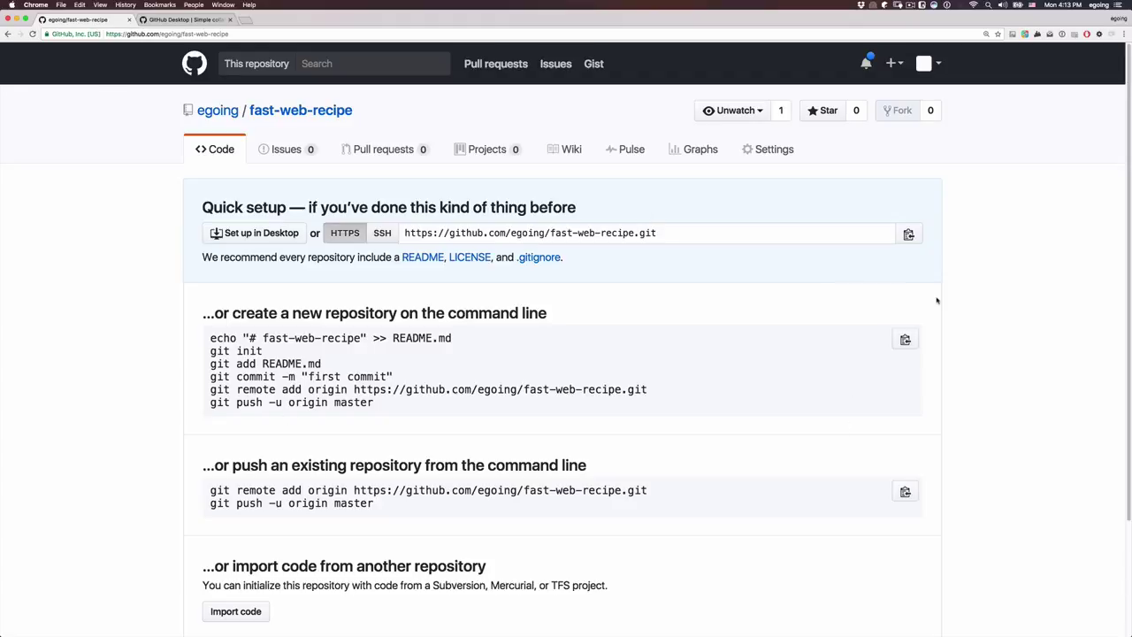
pyautogui.press('super+r')
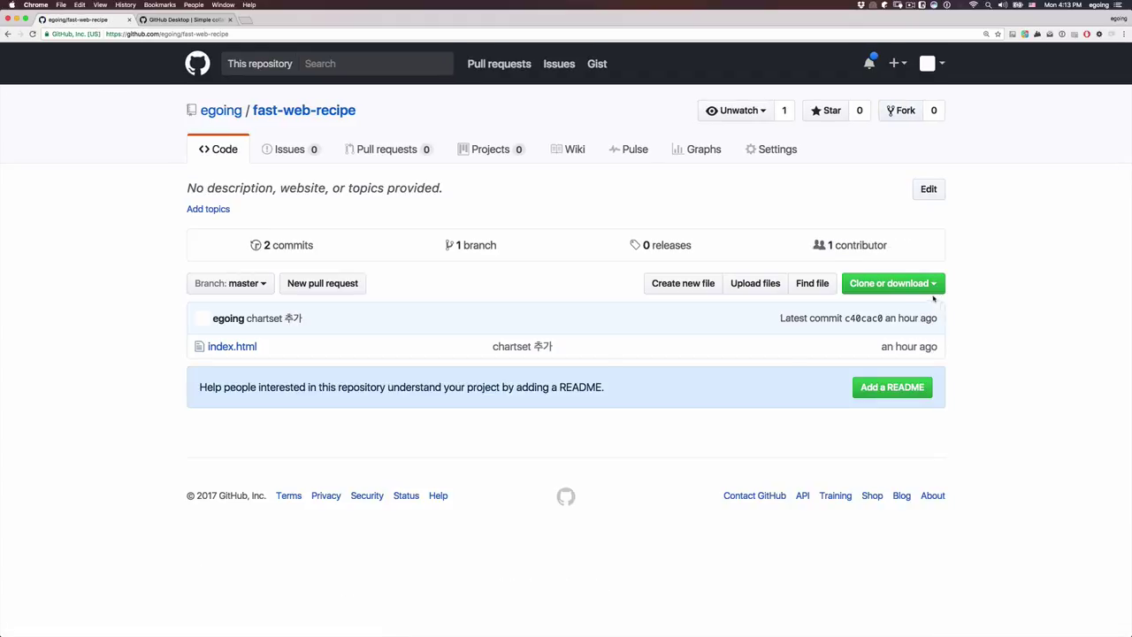
pyautogui.click(236, 352)
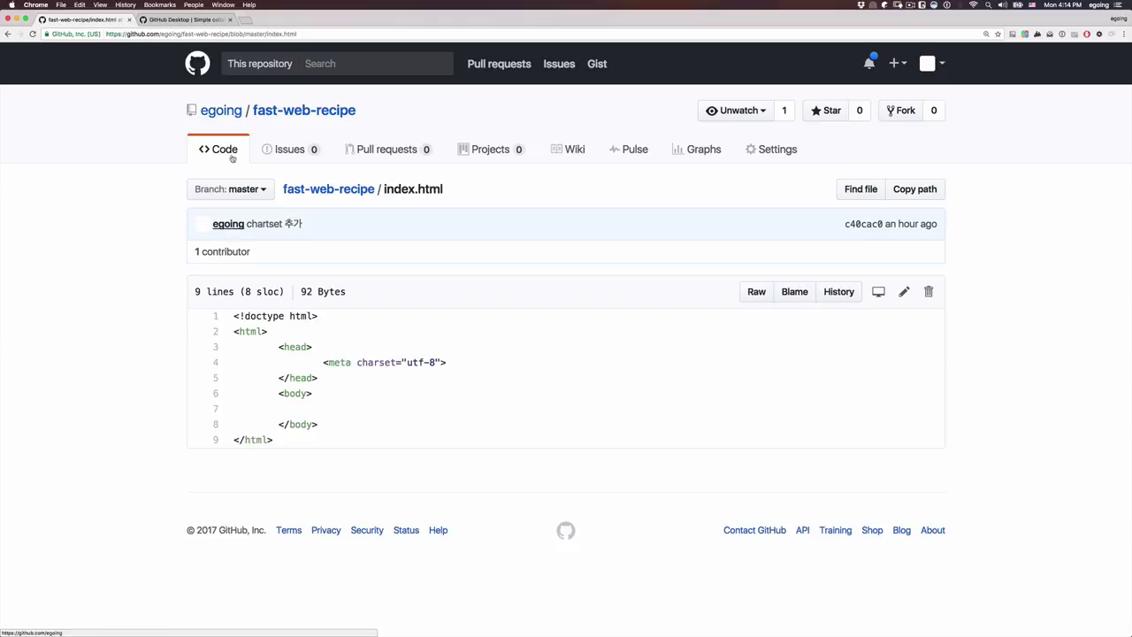
pyautogui.click(303, 36)
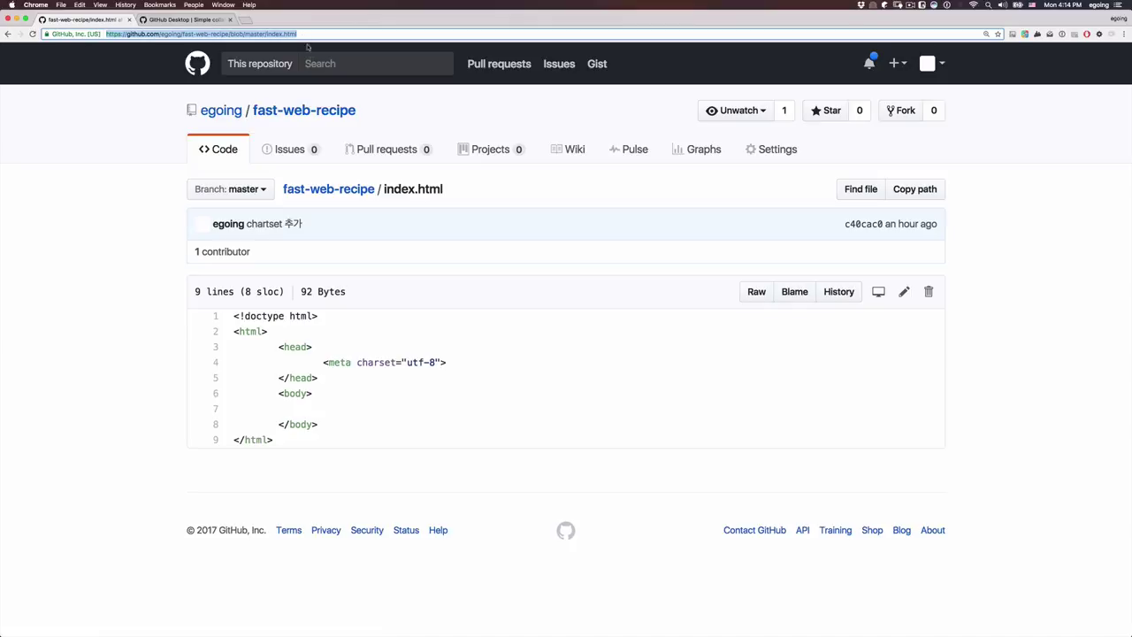
# Open the "chartset 추가" commit from the fast-web-recipe commit history and highlight the added meta charset line in its index.html diff.
pyautogui.click(340, 193)
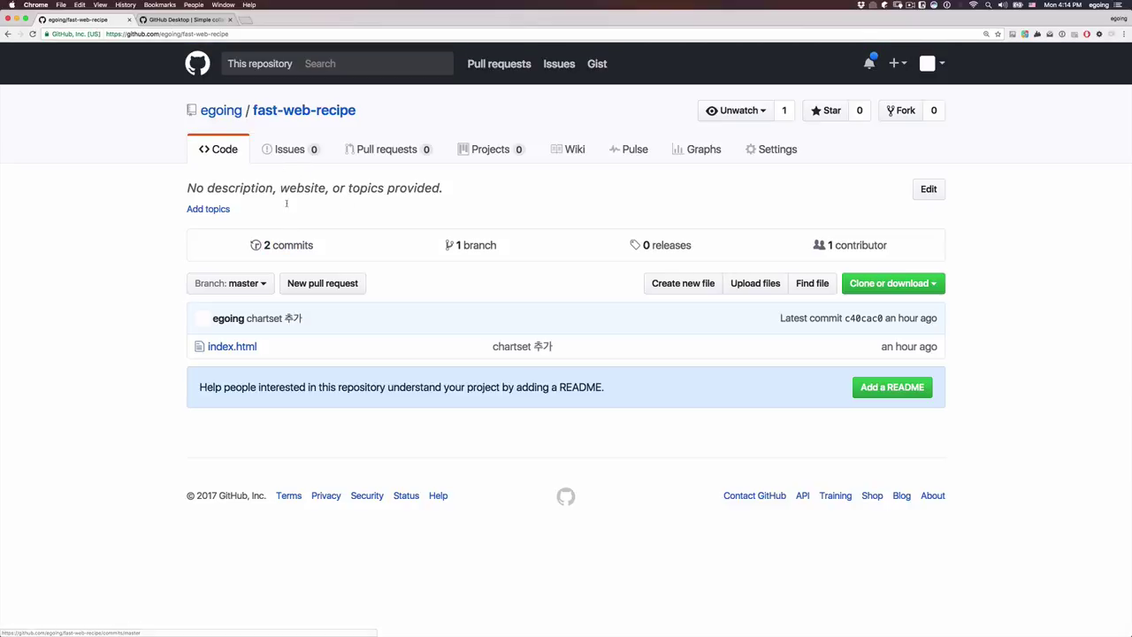
pyautogui.scroll(5, 292, 250)
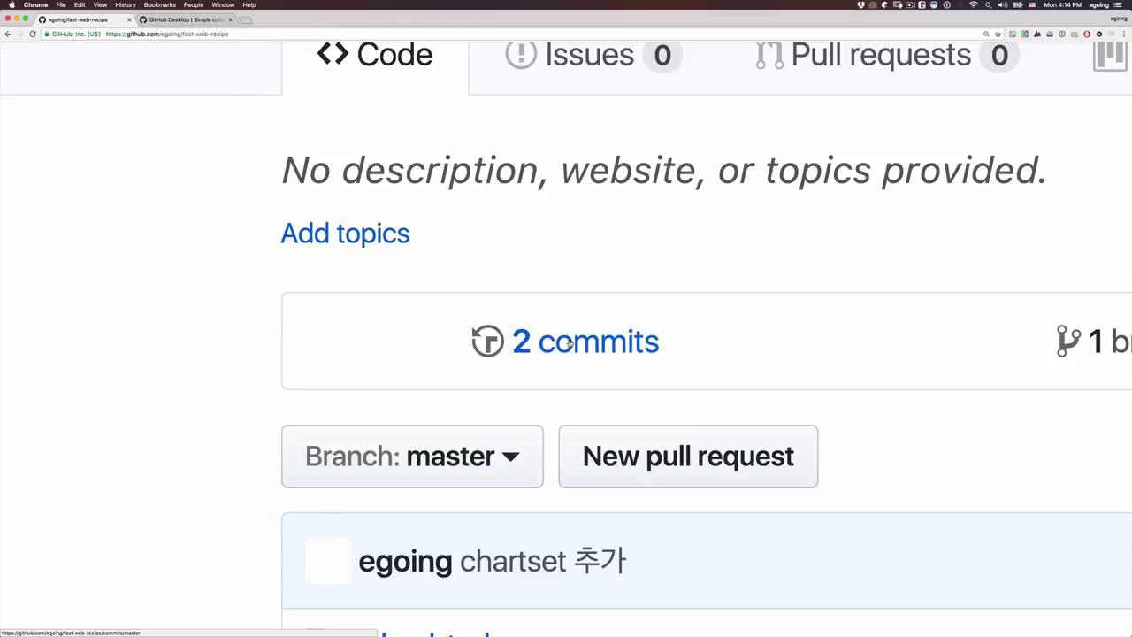
pyautogui.click(568, 344)
pyautogui.press('super+0')
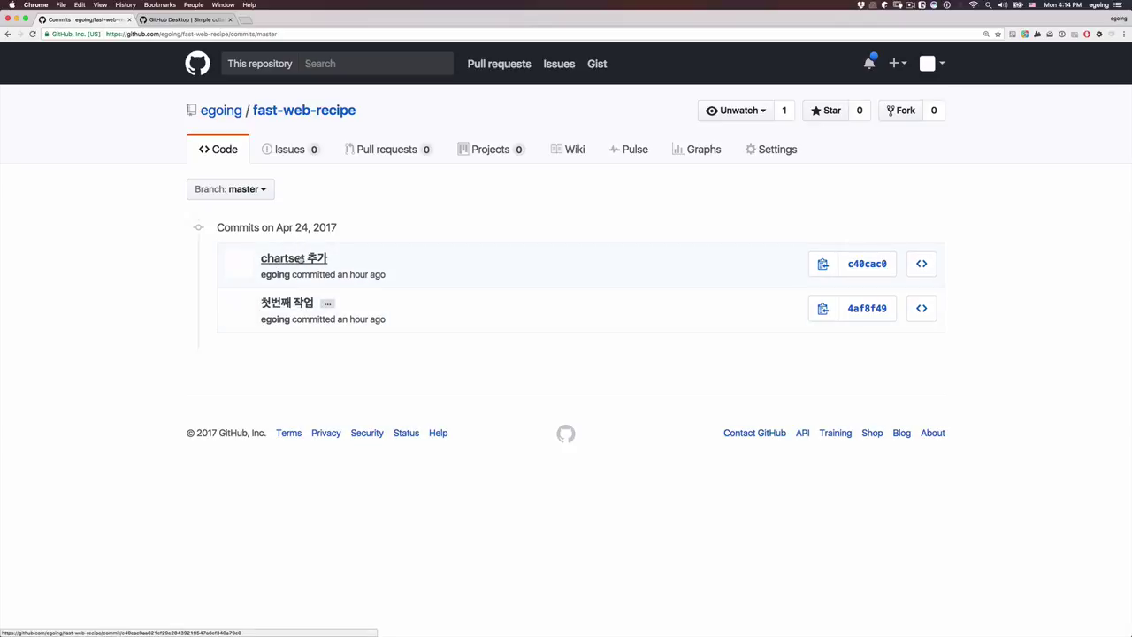
pyautogui.click(300, 258)
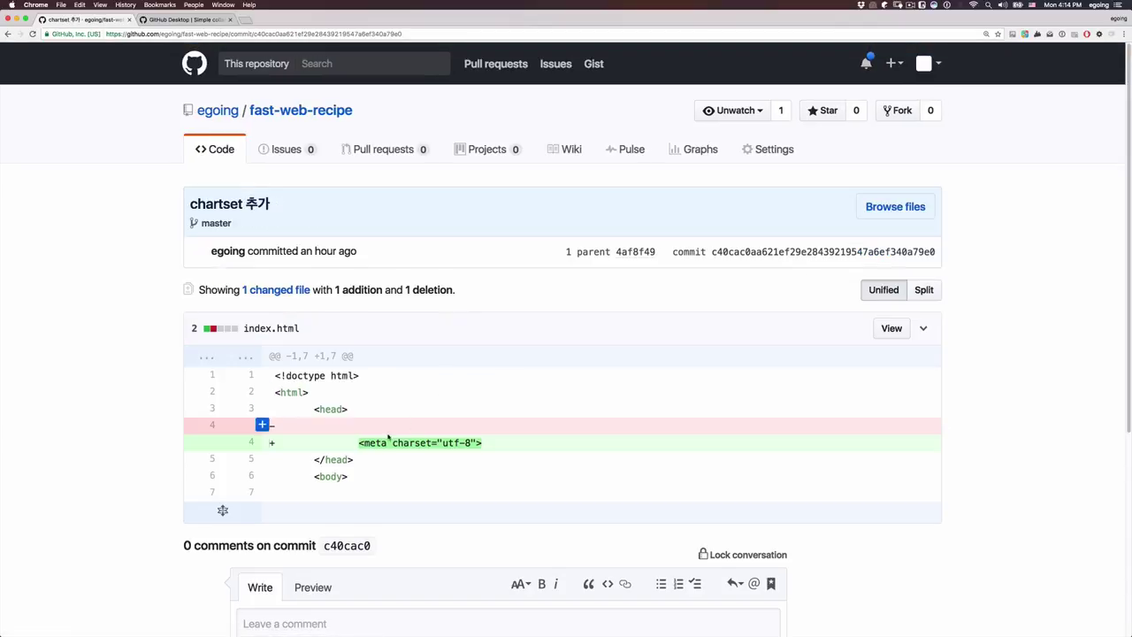
pyautogui.moveTo(358, 442); pyautogui.dragTo(549, 446)
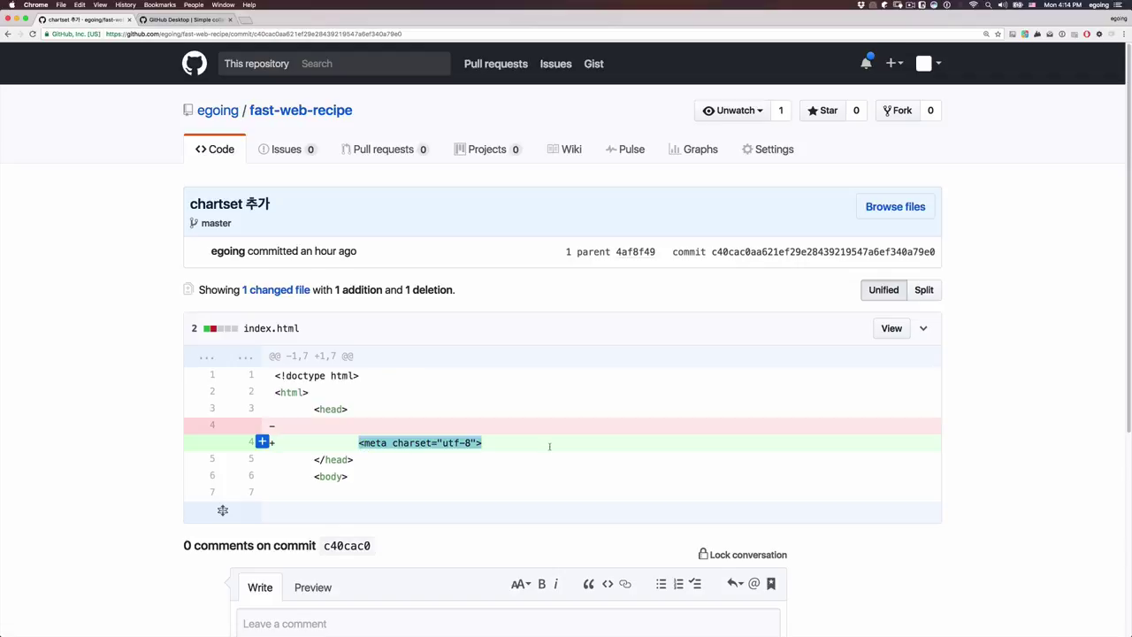